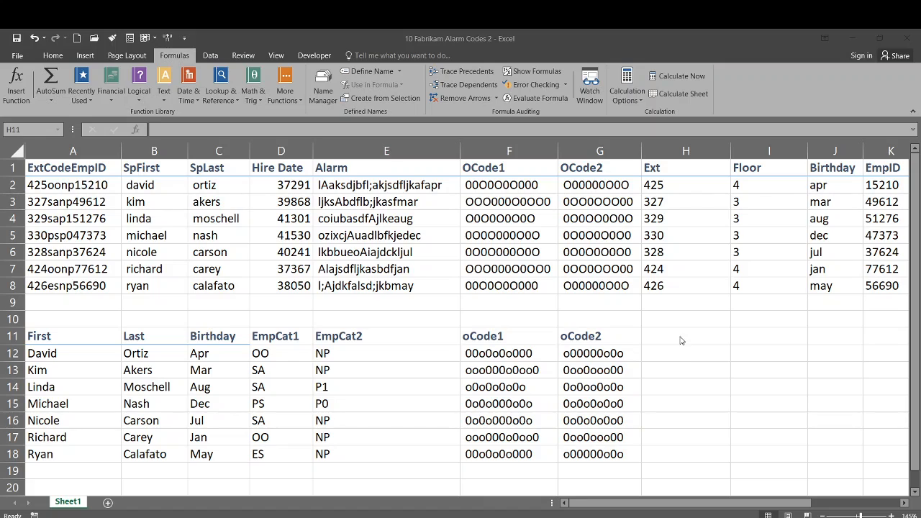
Enter a comma separator in H11 and the heading 'First Last' in I11.
{"action": "left_click", "coordinate": [683, 339]}
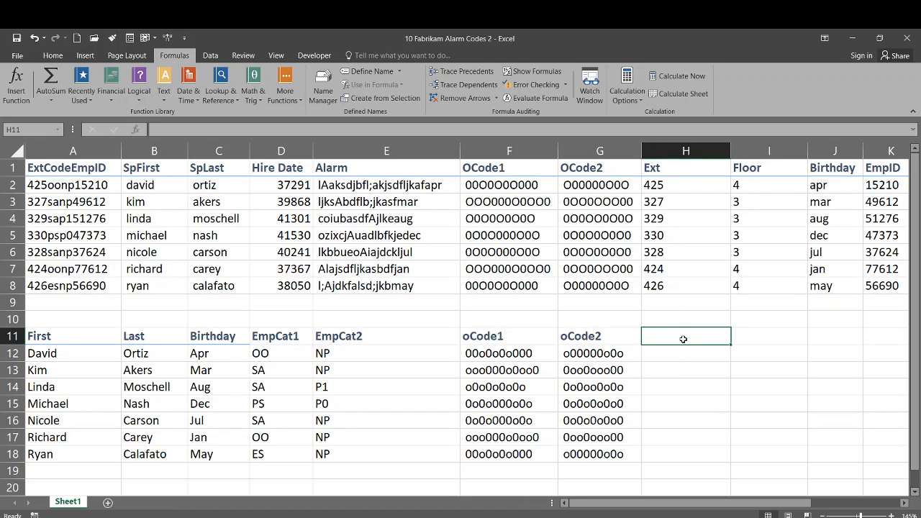
{"action": "type", "text": ","}
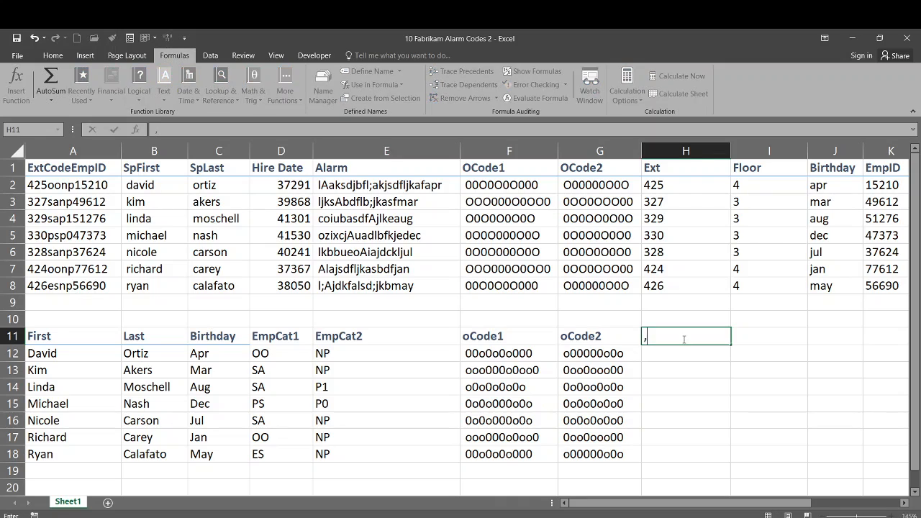
{"action": "key", "text": "Tab"}
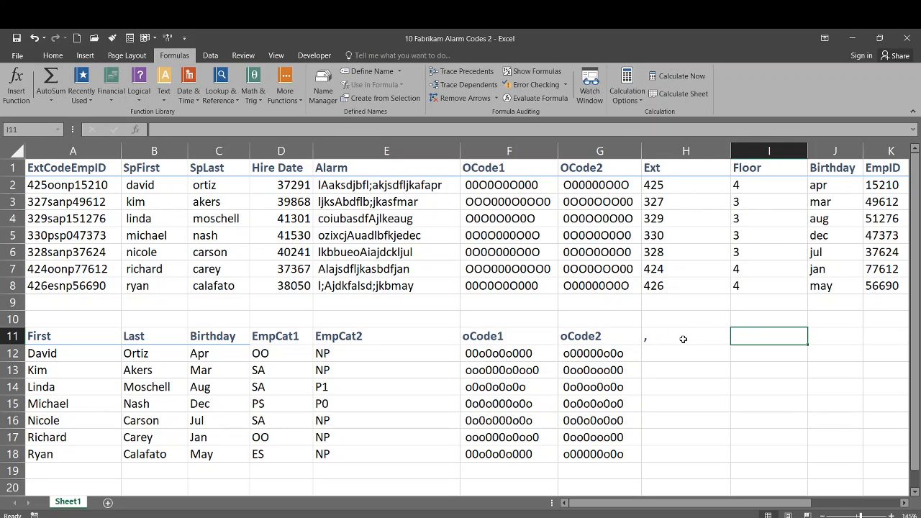
{"action": "type", "text": "First Last"}
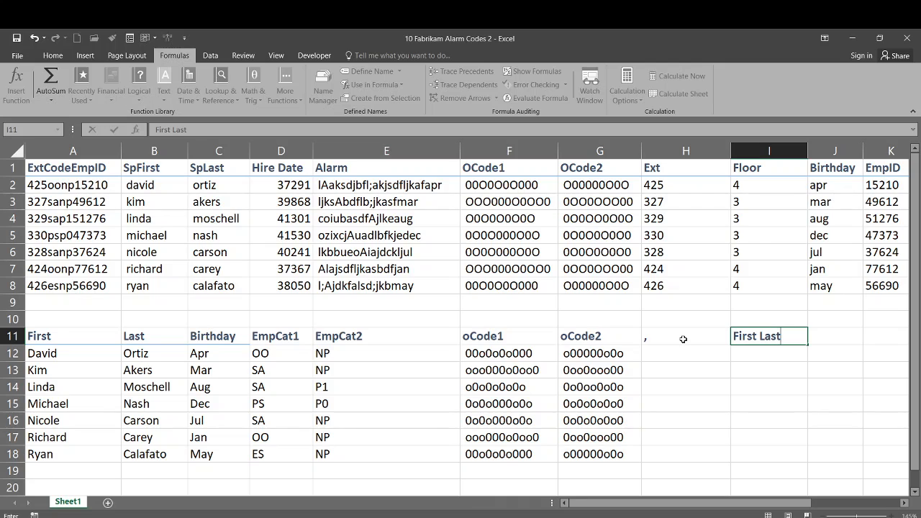
{"action": "left_click", "coordinate": [678, 352]}
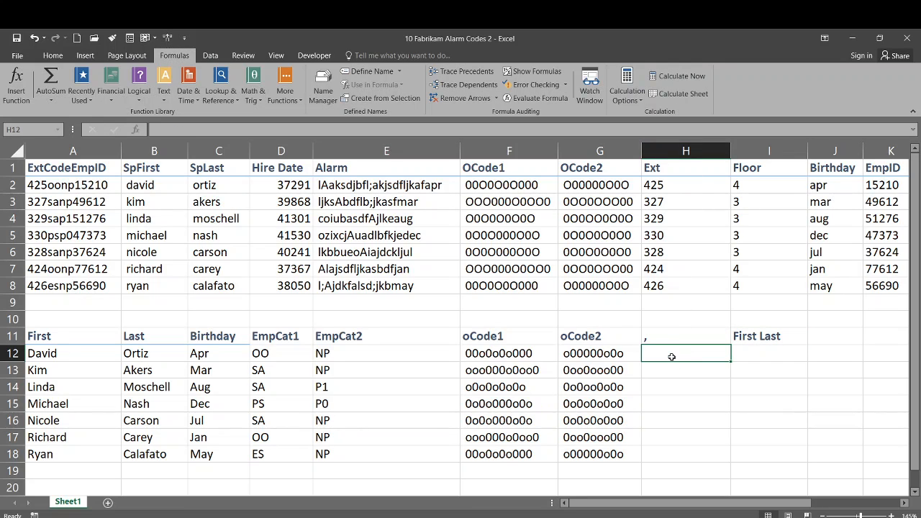
{"action": "type", "text": "="}
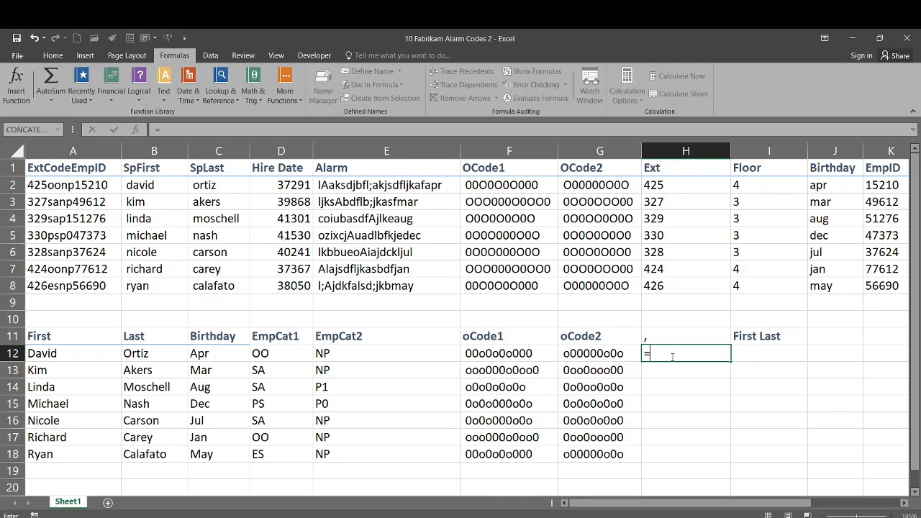
{"action": "type", "text": "CONCA"}
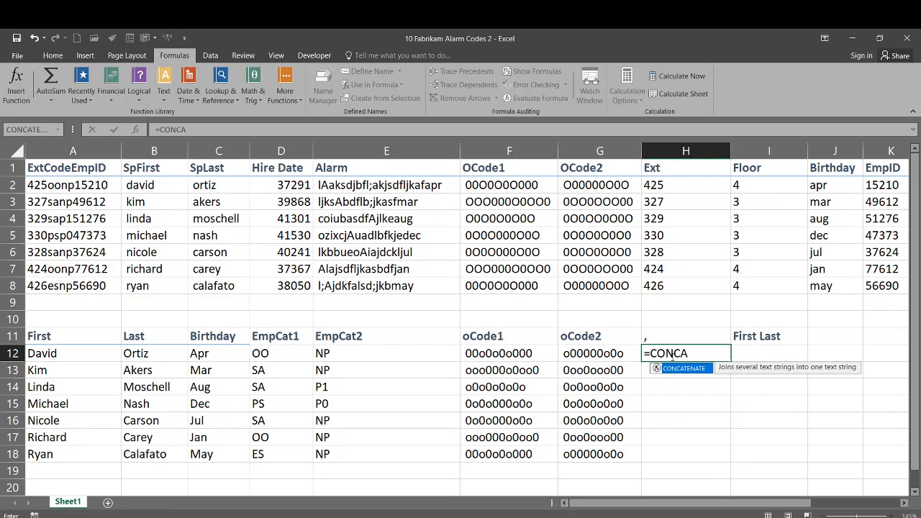
{"action": "type", "text": "TENATE("}
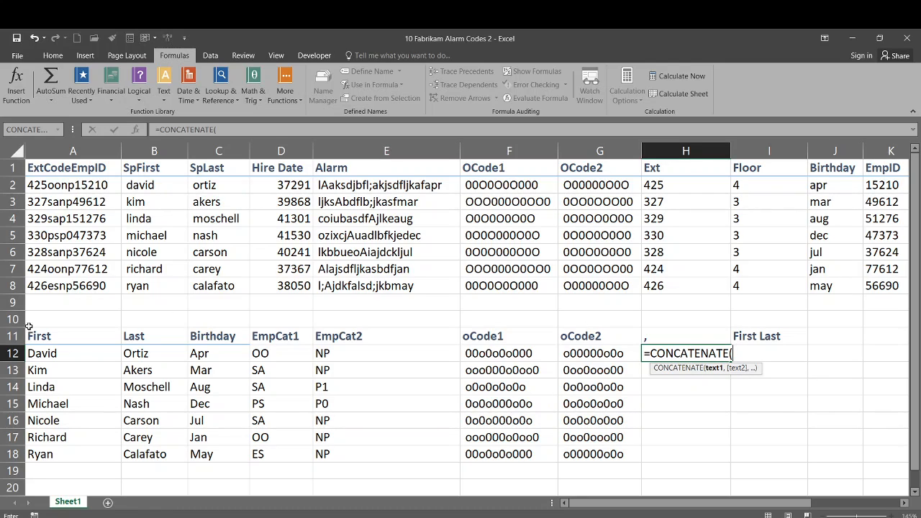
{"action": "left_click", "coordinate": [149, 353]}
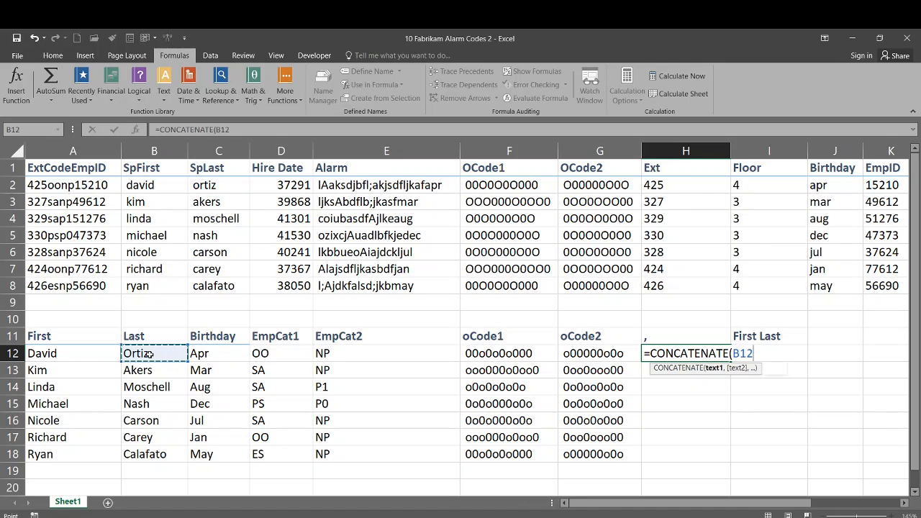
{"action": "type", "text": ","}
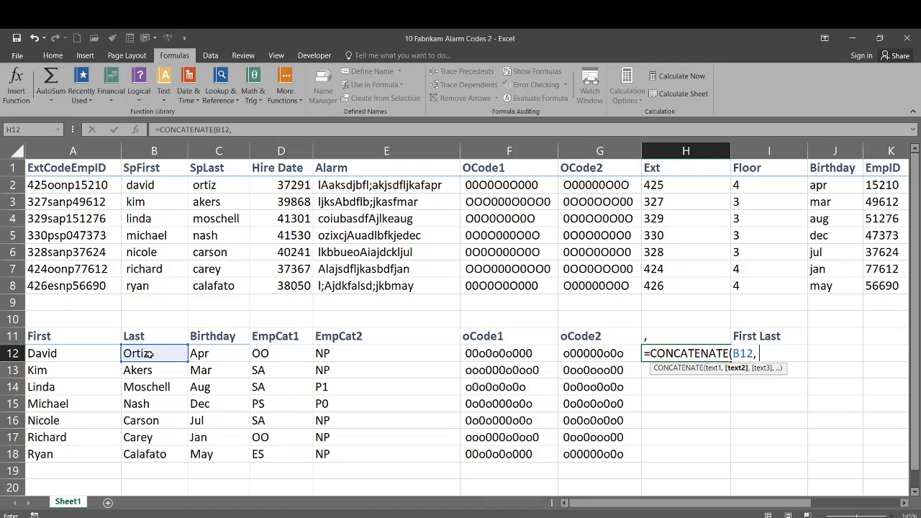
{"action": "key", "text": "BackSpace"}
{"action": "left_click", "coordinate": [684, 331]}
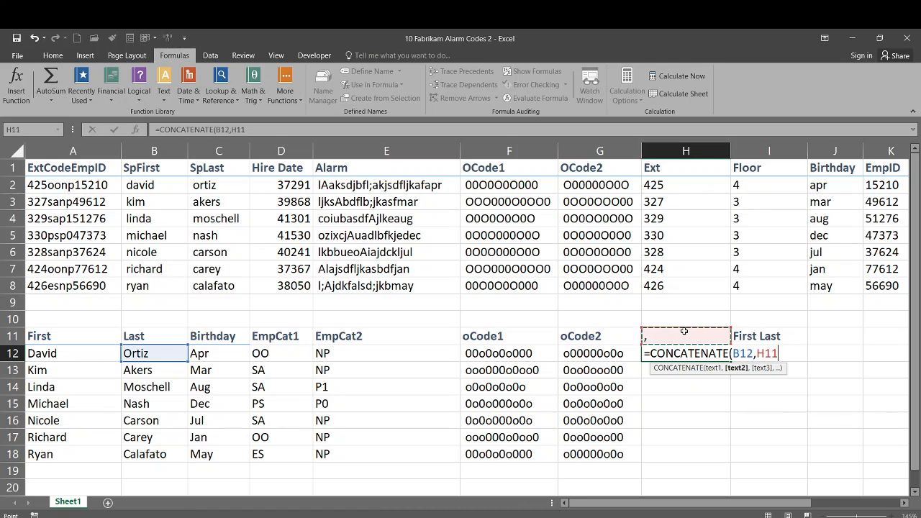
{"action": "type", "text": ","}
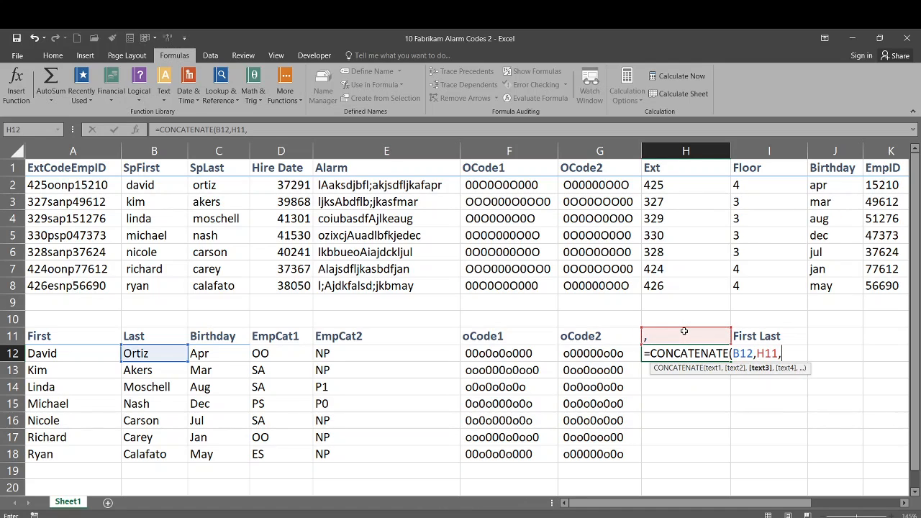
{"action": "left_click", "coordinate": [58, 350]}
{"action": "type", "text": ")"}
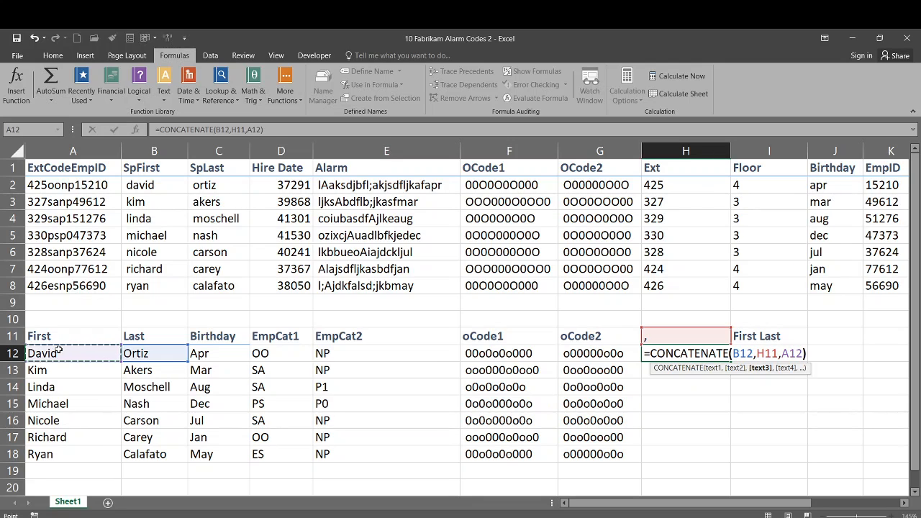
{"action": "key", "text": "Return"}
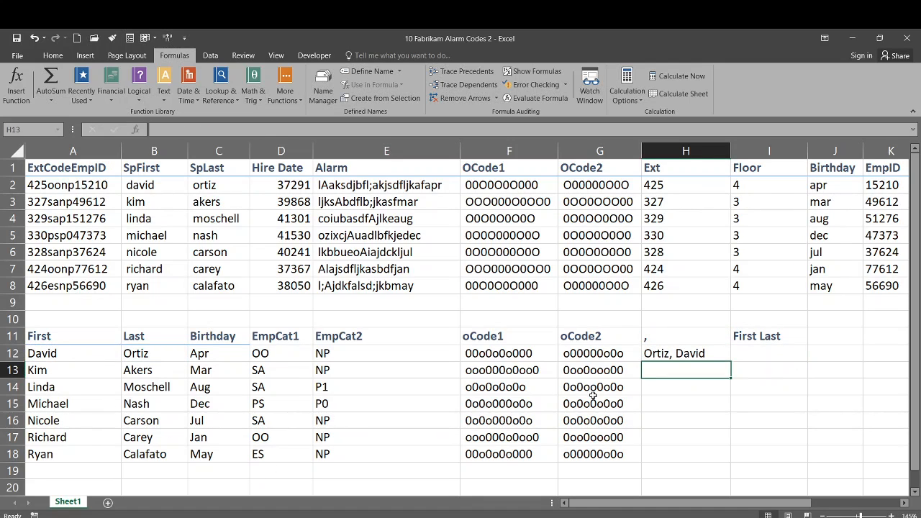
Fill the H12 formula down to H18 and inspect H13's shifted separator reference.
{"action": "left_click", "coordinate": [663, 356]}
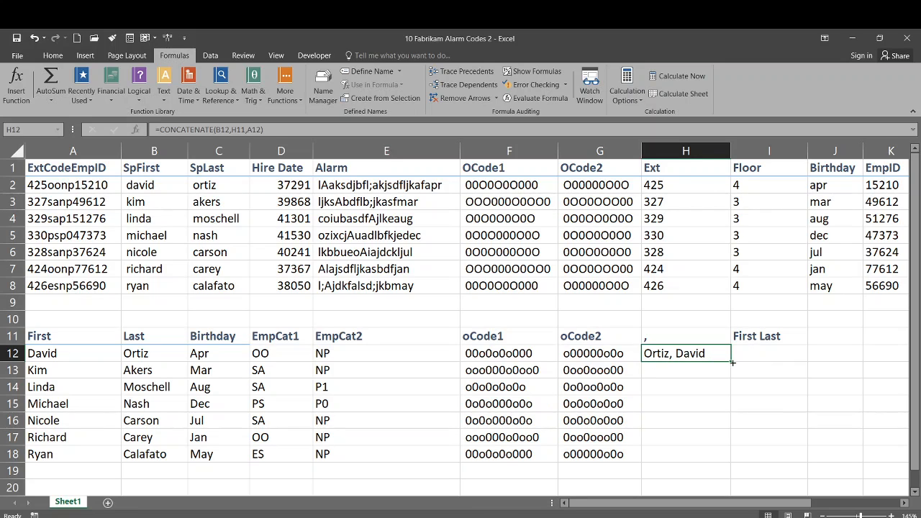
{"action": "left_click_drag", "start_coordinate": [730, 361], "coordinate": [727, 459]}
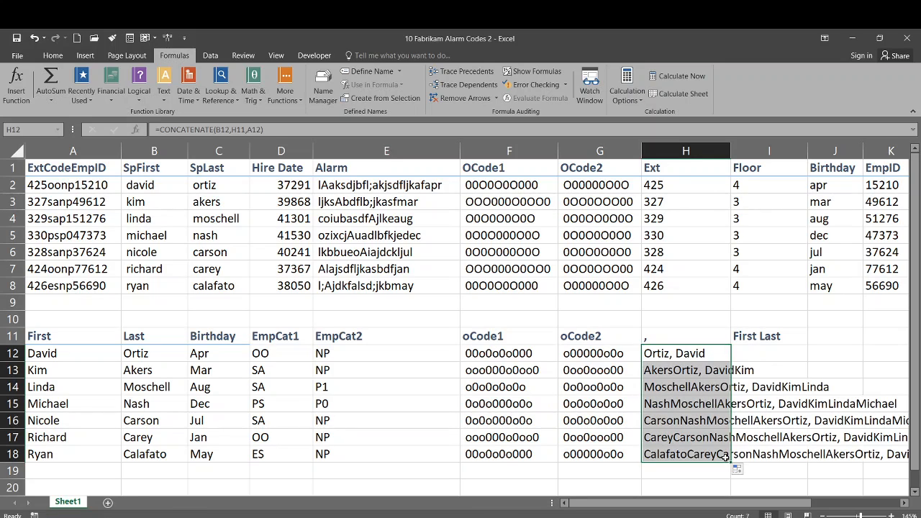
{"action": "left_click", "coordinate": [695, 366]}
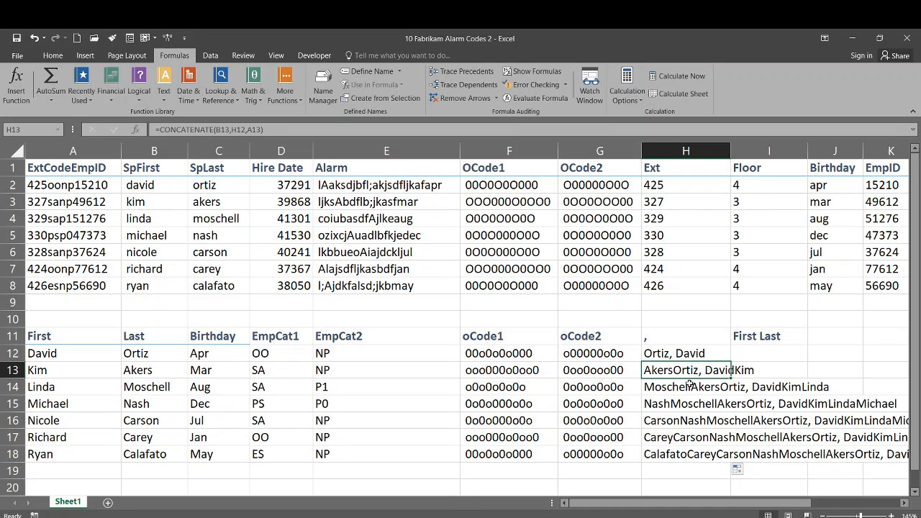
Change H11 to the absolute reference $H$11 in H12's CONCATENATE formula.
{"action": "left_click", "coordinate": [665, 356]}
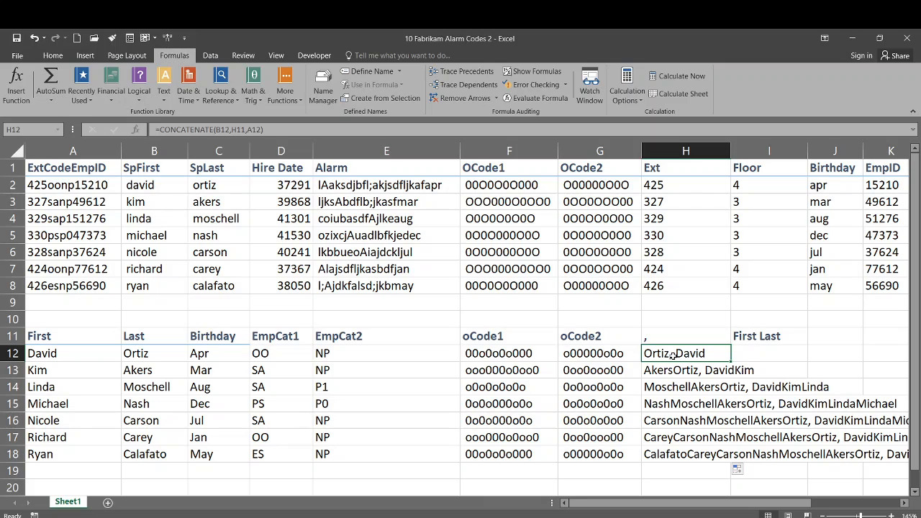
{"action": "left_click", "coordinate": [233, 130]}
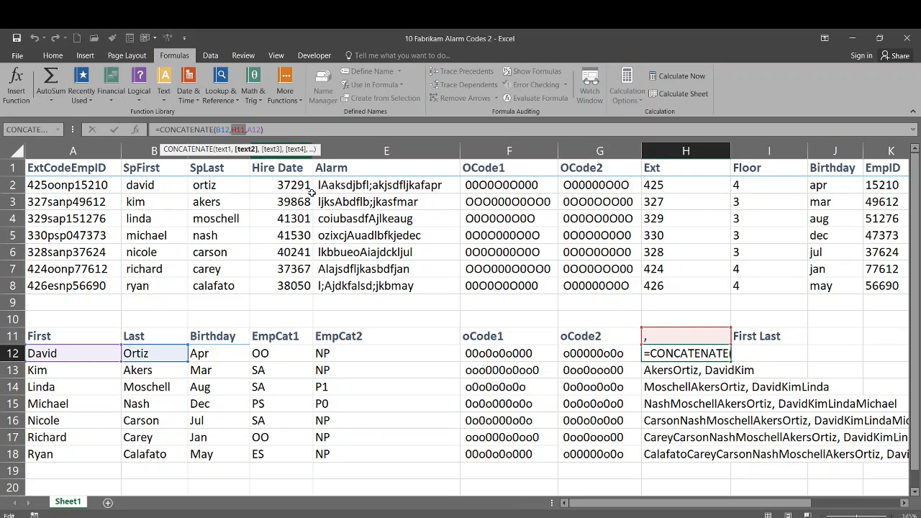
{"action": "type", "text": "$"}
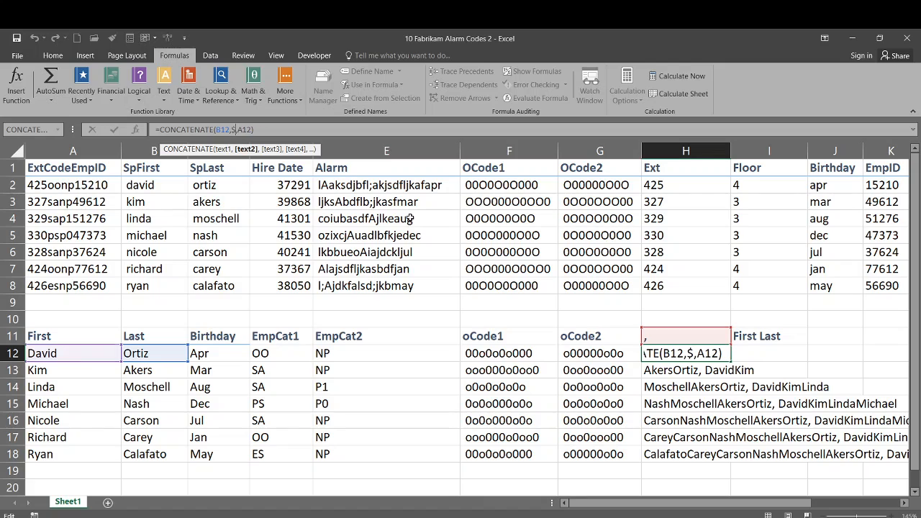
{"action": "type", "text": "h"}
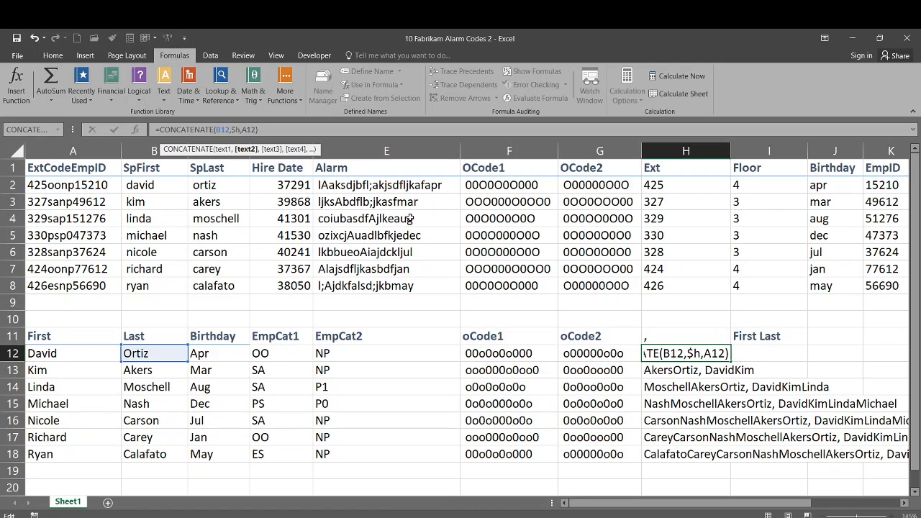
{"action": "key", "text": "BackSpace"}
{"action": "type", "text": "H$11"}
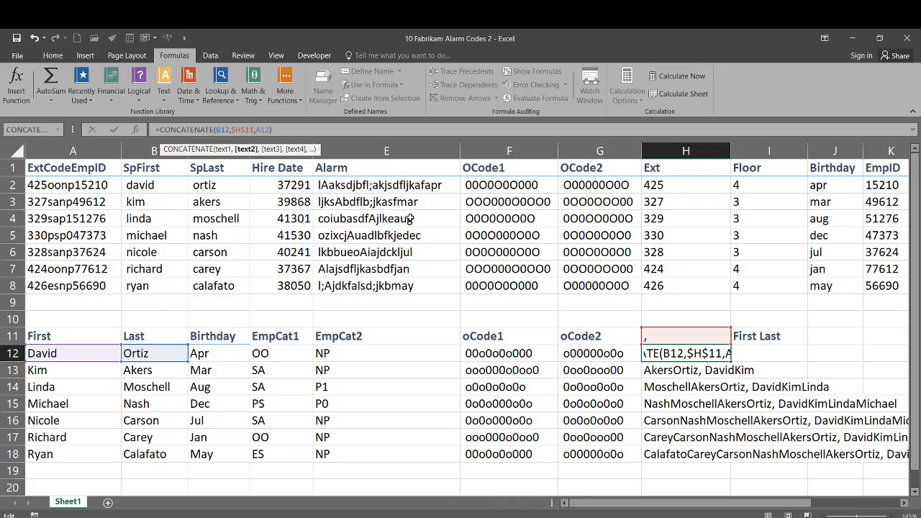
{"action": "key", "text": "Return"}
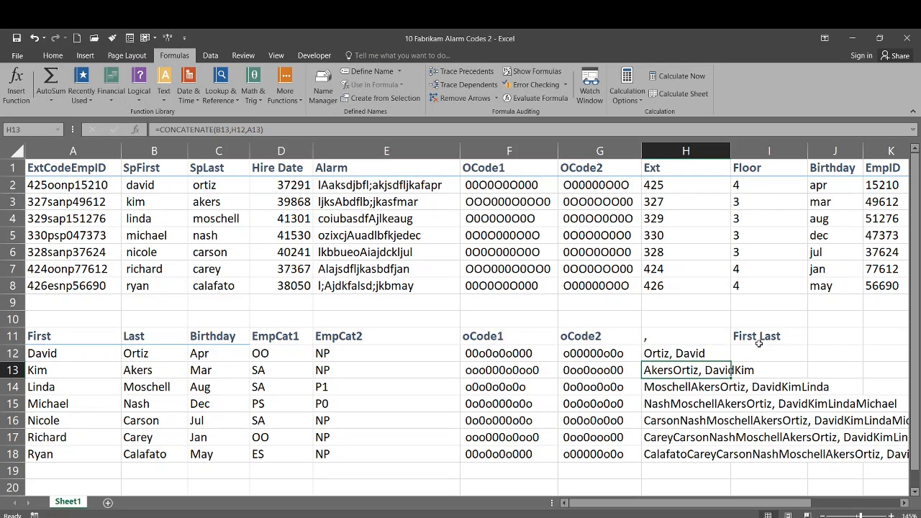
Copy the fixed H12 formula down to H18, then delete the comma in H11.
{"action": "left_click", "coordinate": [716, 356]}
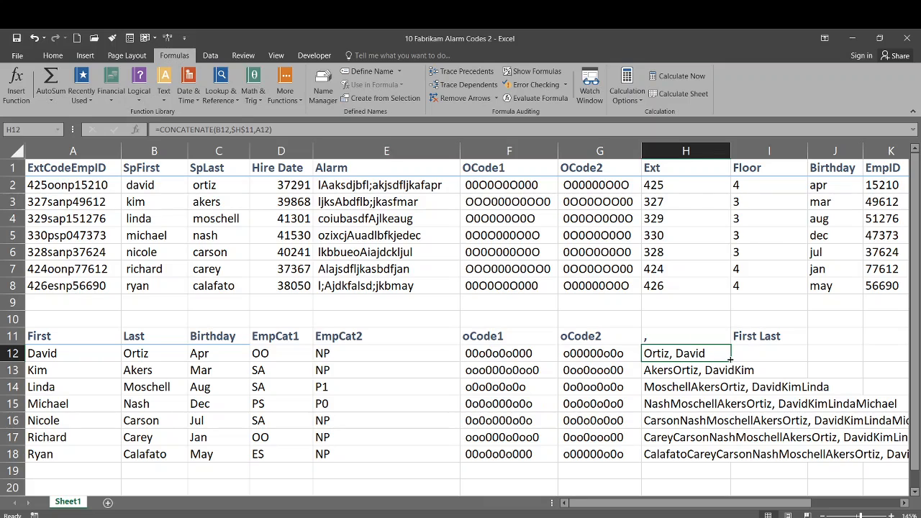
{"action": "left_click_drag", "start_coordinate": [731, 359], "coordinate": [731, 461]}
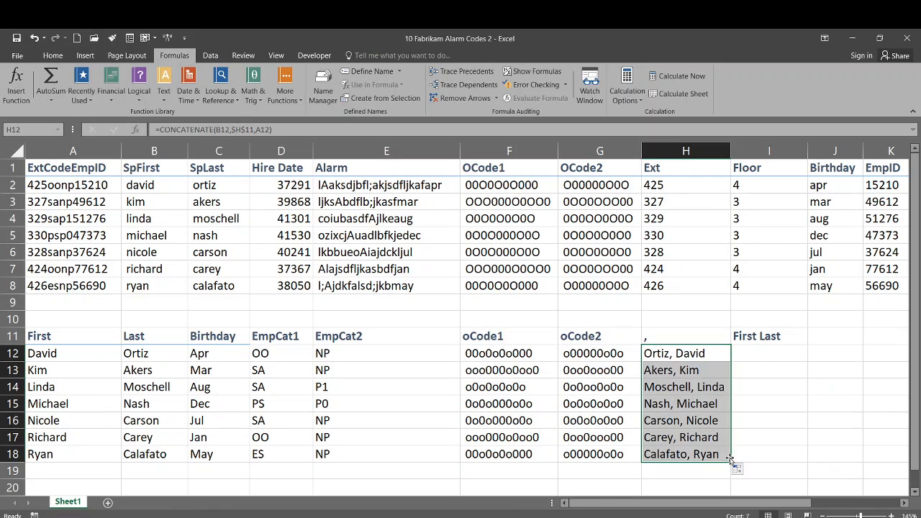
{"action": "left_click", "coordinate": [705, 406]}
{"action": "left_click", "coordinate": [671, 337]}
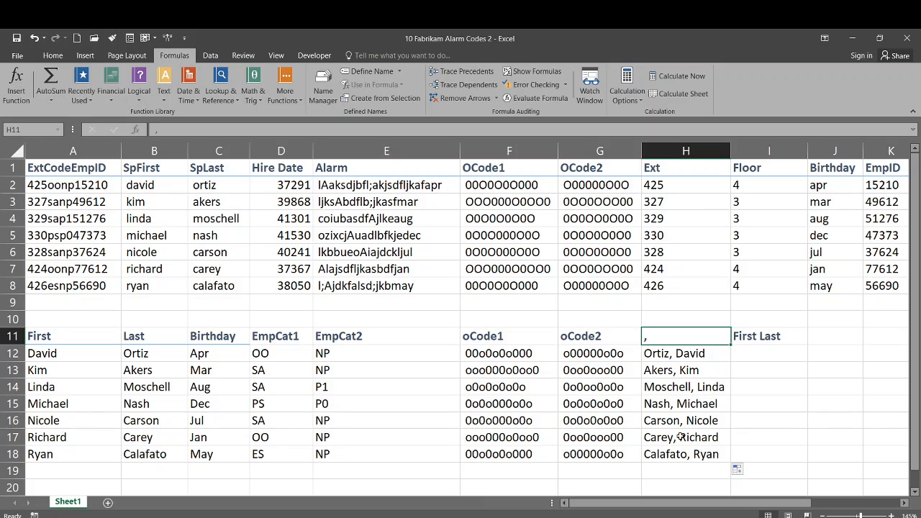
{"action": "double_click", "coordinate": [656, 339]}
{"action": "key", "text": "BackSpace"}
{"action": "key", "text": "BackSpace"}
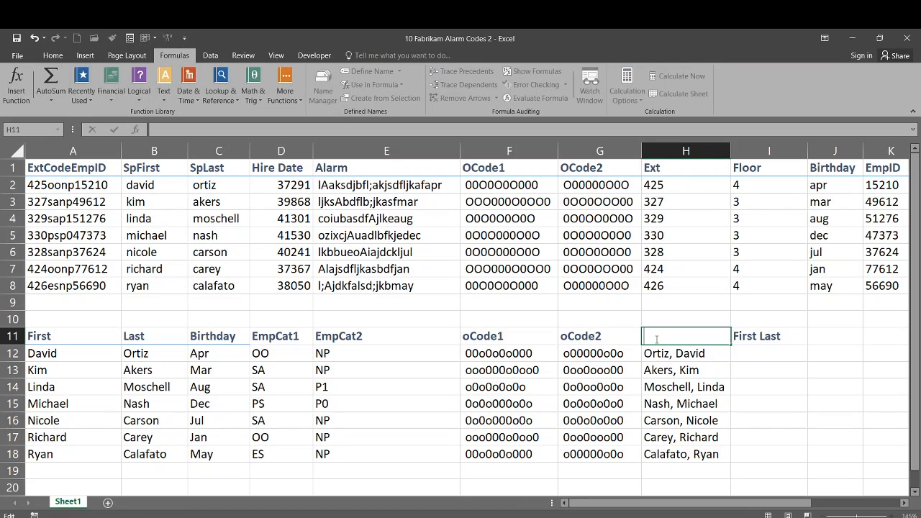
{"action": "type", "text": ";"}
{"action": "key", "text": "Return"}
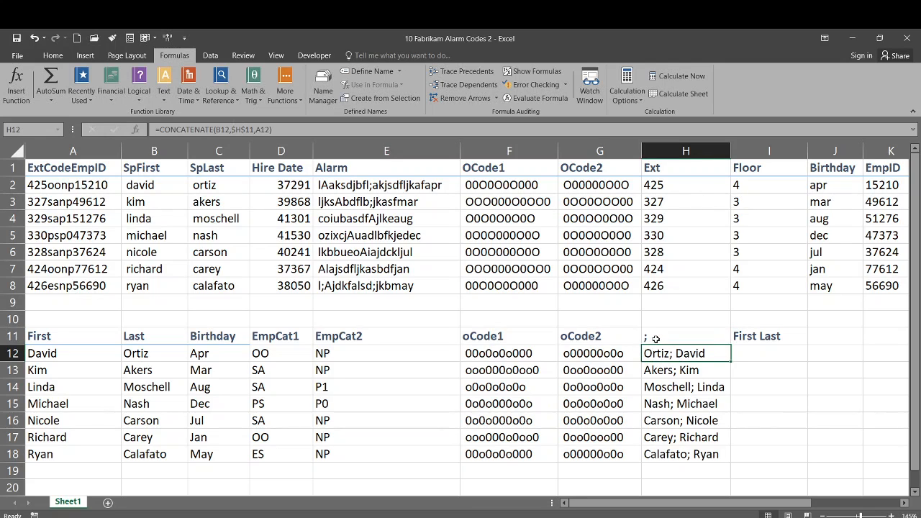
{"action": "left_click", "coordinate": [655, 339]}
{"action": "key", "text": "BackSpace"}
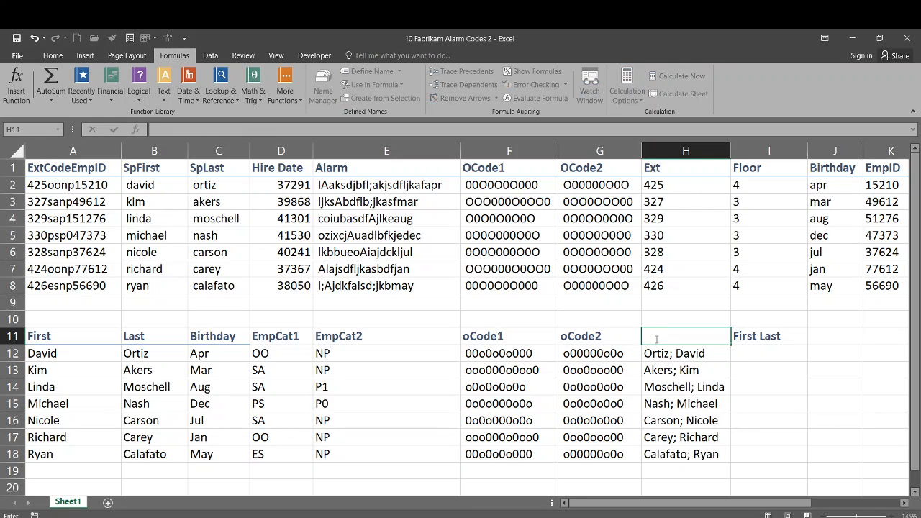
{"action": "type", "text": ";"}
{"action": "key", "text": "BackSpace"}
{"action": "type", "text": ","}
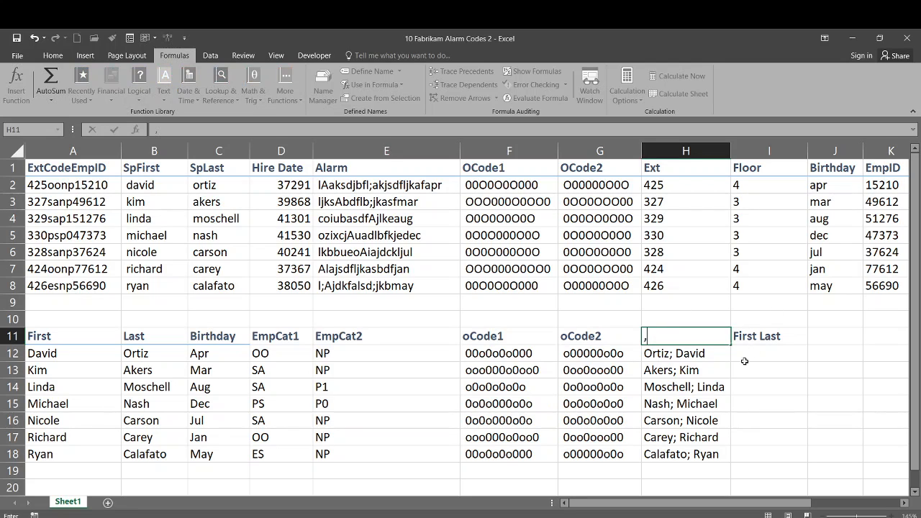
{"action": "left_click", "coordinate": [742, 355]}
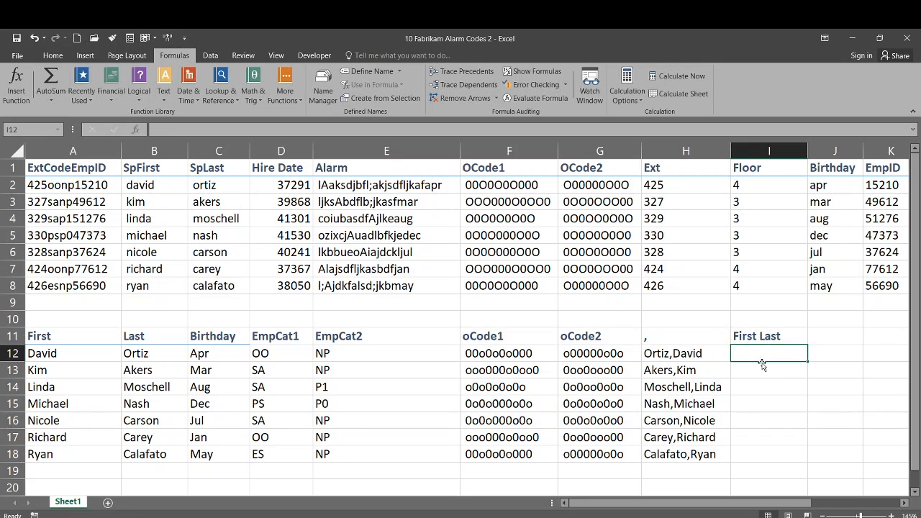
Enter =A12," ",B12) in I12 to join first and last name, triggering a formula error.
{"action": "type", "text": "="}
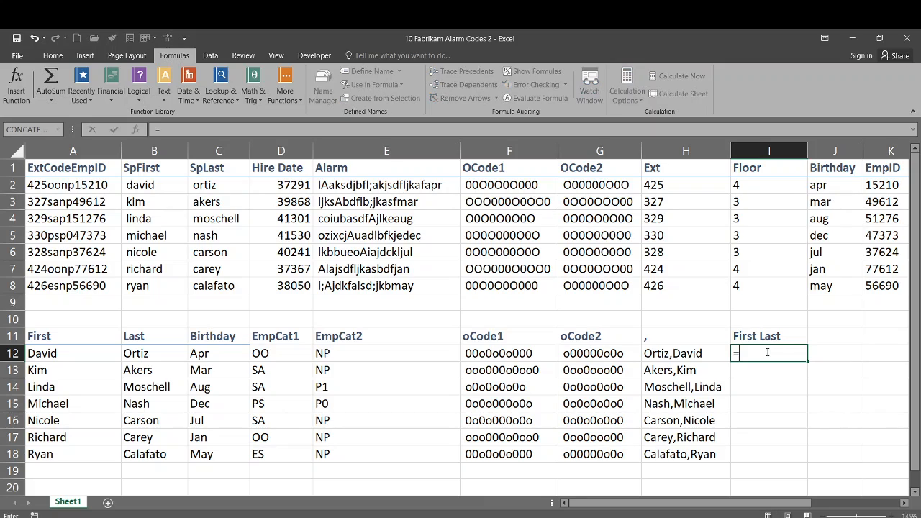
{"action": "left_click", "coordinate": [66, 353]}
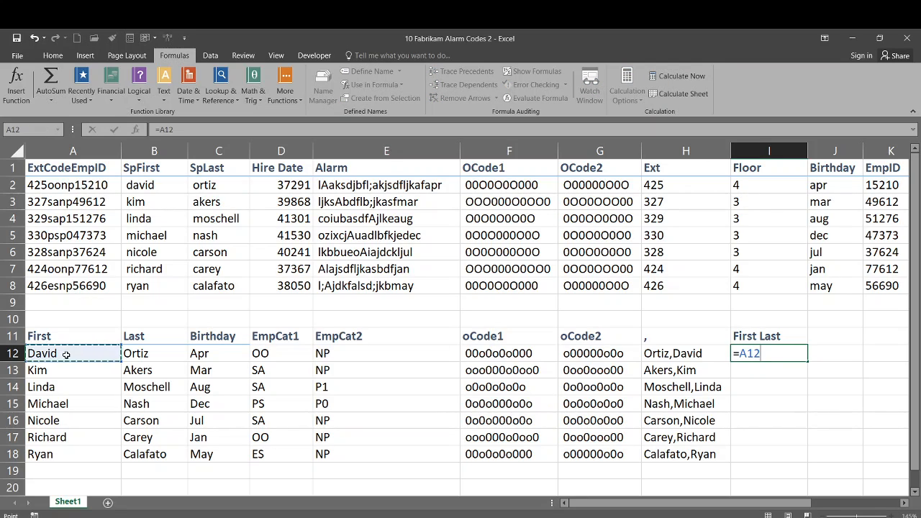
{"action": "type", "text": ", \" \","}
{"action": "left_click", "coordinate": [156, 357]}
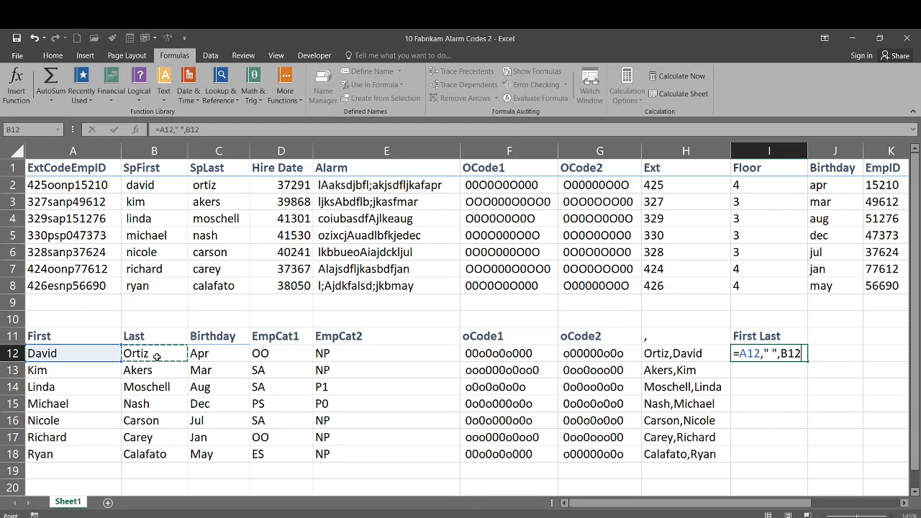
{"action": "type", "text": ")"}
{"action": "key", "text": "Return"}
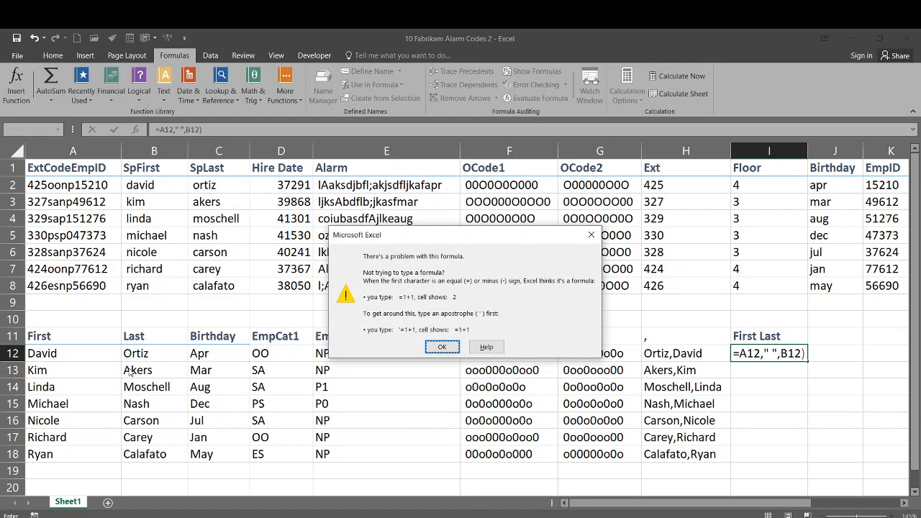
Add an opening parenthesis after = in I12, giving =(A12," ",B12), and retry.
{"action": "left_click", "coordinate": [454, 348]}
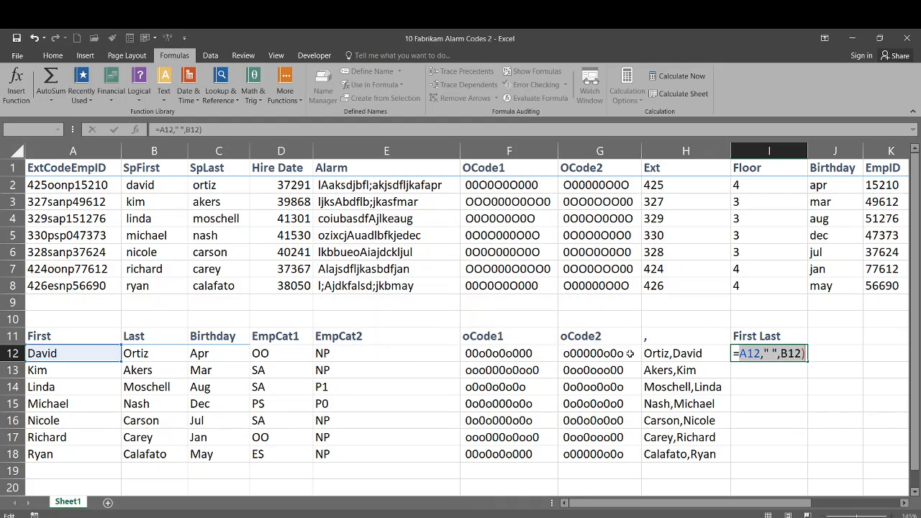
{"action": "left_click", "coordinate": [756, 354]}
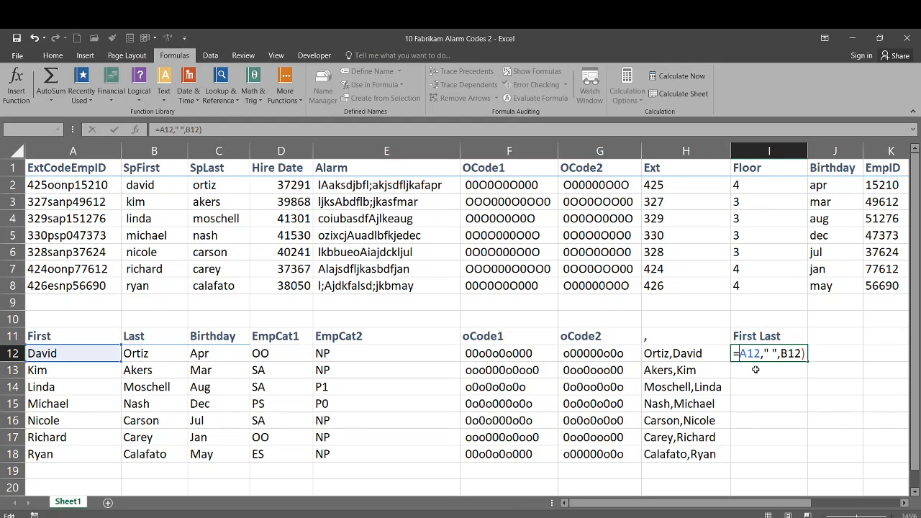
{"action": "type", "text": "("}
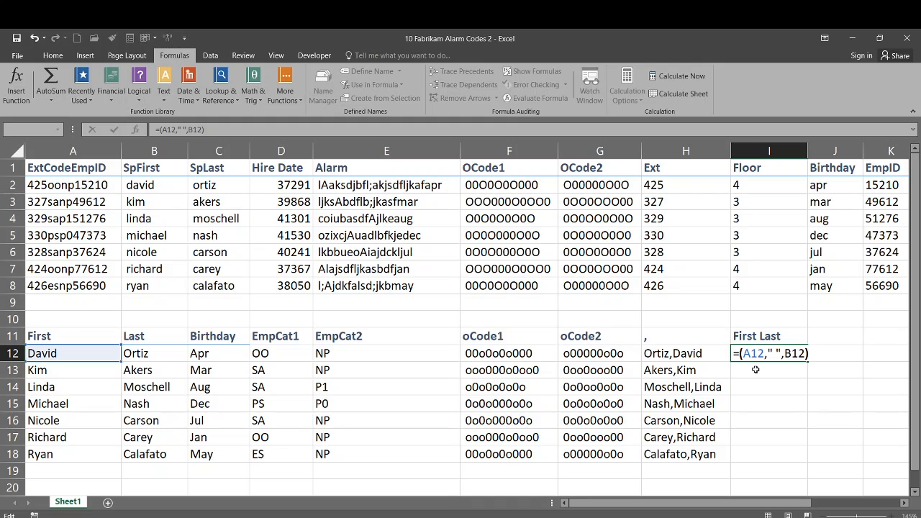
{"action": "key", "text": "Return"}
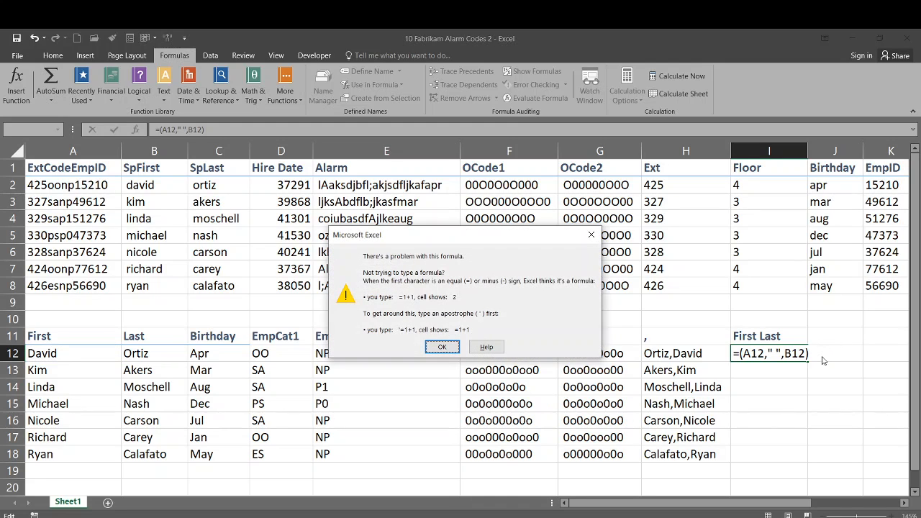
{"action": "left_click", "coordinate": [441, 347]}
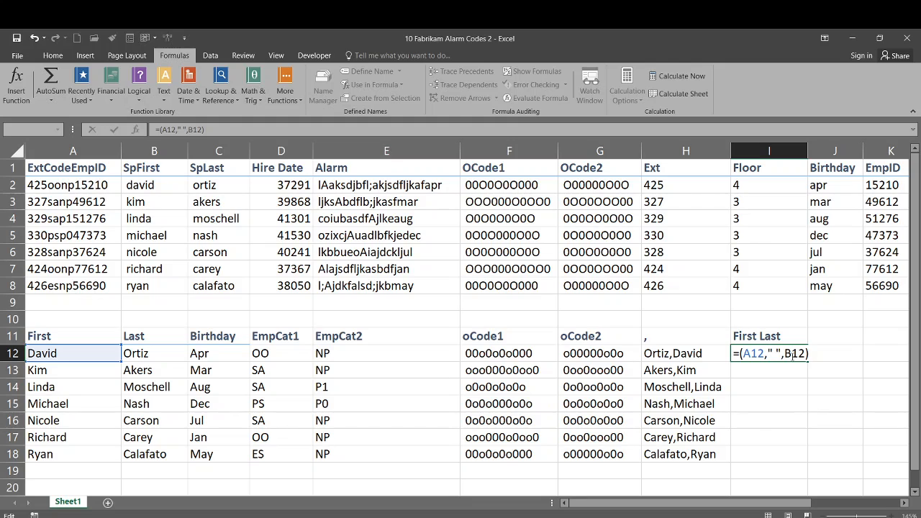
Retry entering the I12 formula with a retyped leading =, dismissing each error warning.
{"action": "left_click", "coordinate": [306, 127]}
{"action": "key", "text": "Return"}
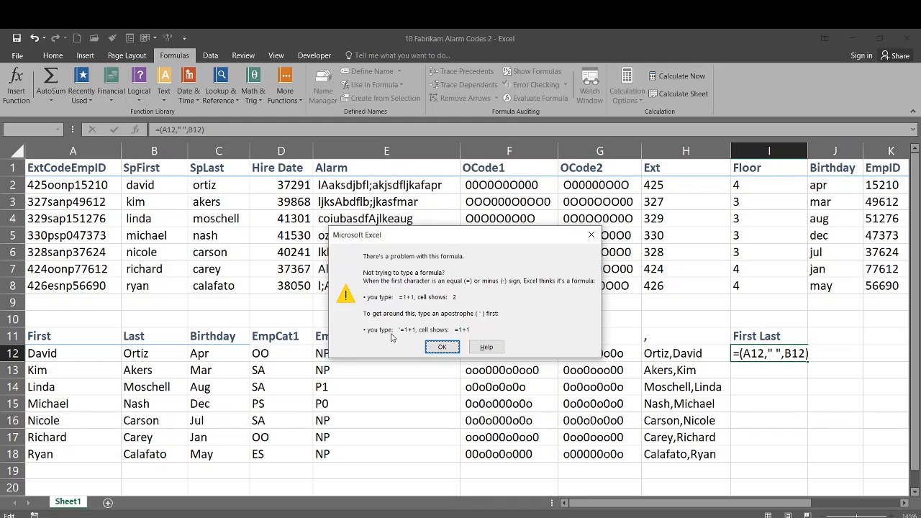
{"action": "left_click", "coordinate": [437, 347]}
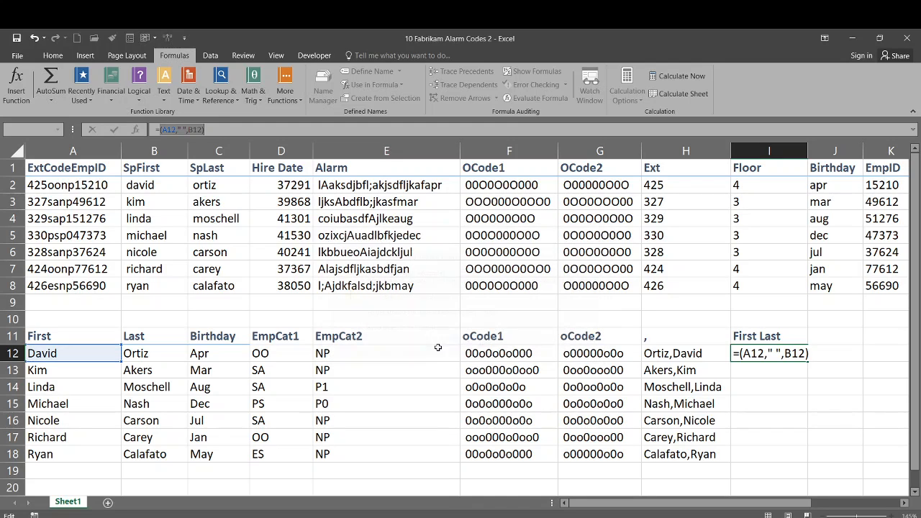
{"action": "left_click", "coordinate": [738, 353]}
{"action": "key", "text": "BackSpace"}
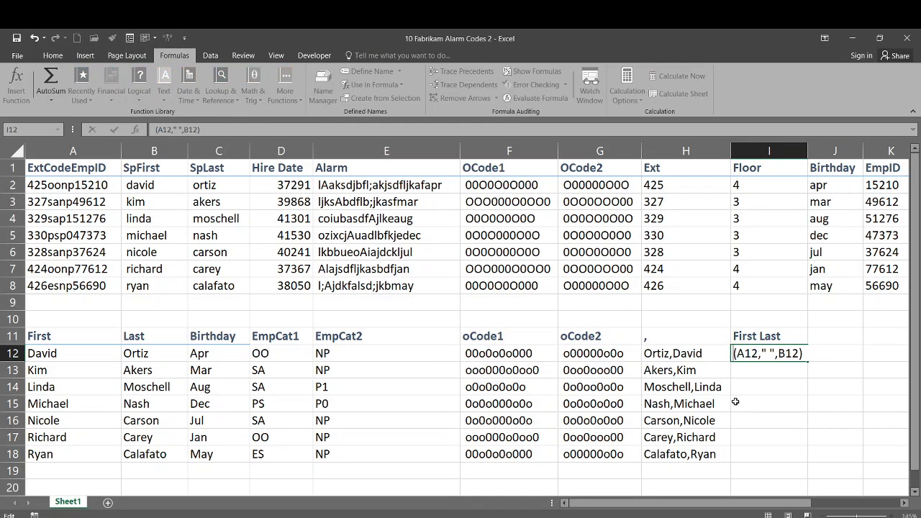
{"action": "type", "text": "="}
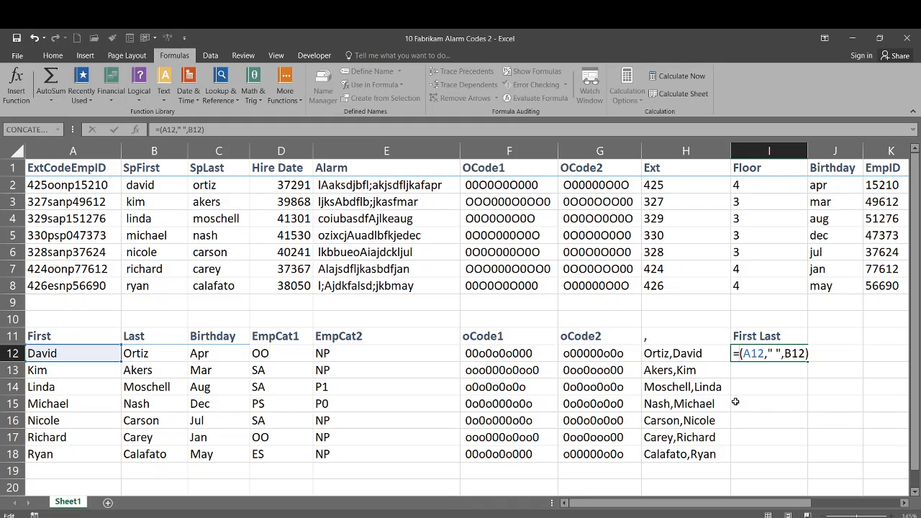
{"action": "key", "text": "Return"}
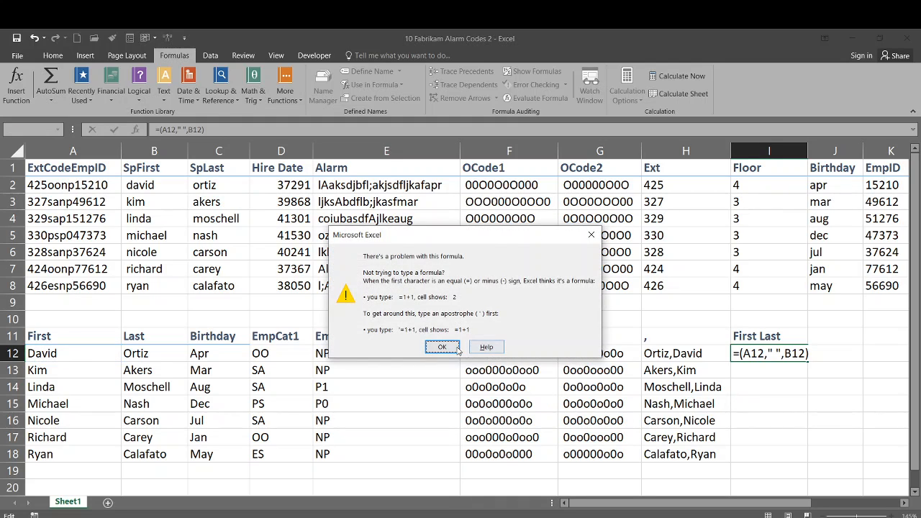
{"action": "left_click", "coordinate": [442, 347]}
{"action": "left_click", "coordinate": [740, 354]}
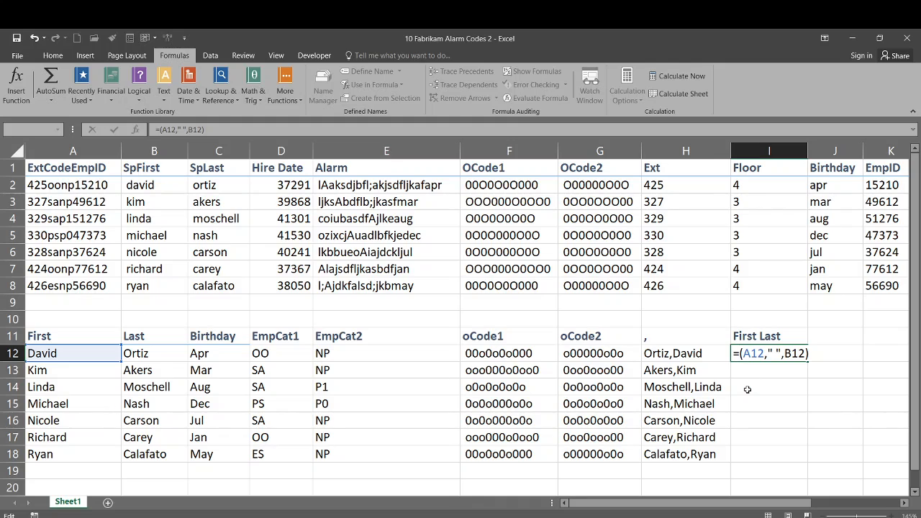
Make I12 =CONCATENATE(A12," ",B12) and fill it down to I18.
{"action": "type", "text": "c"}
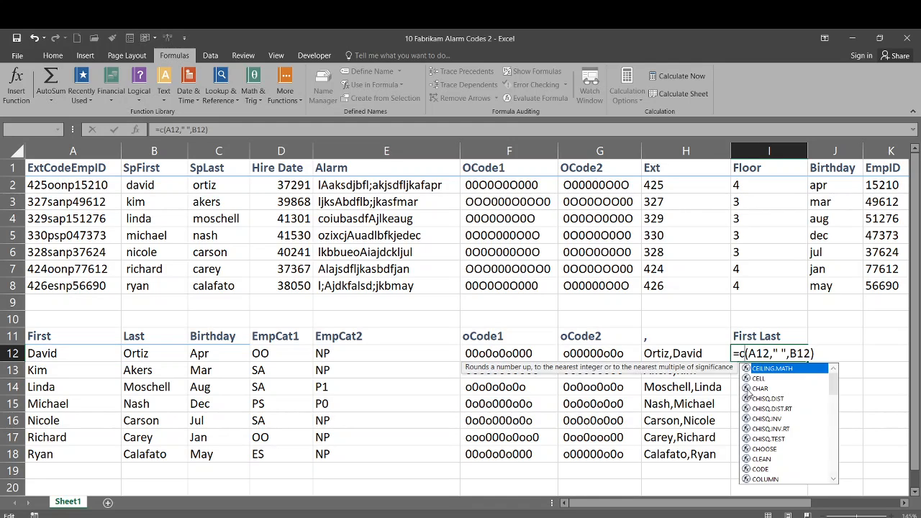
{"action": "key", "text": "BackSpace"}
{"action": "type", "text": "co"}
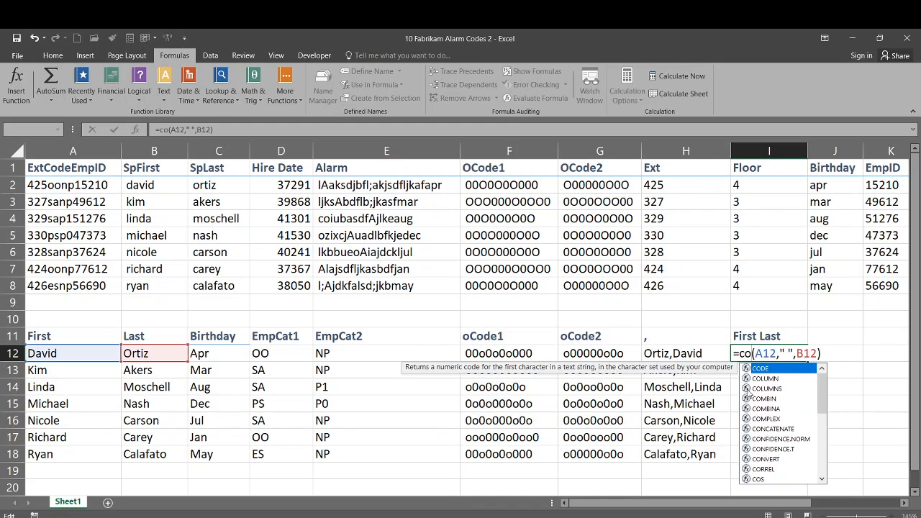
{"action": "key", "text": "BackSpace"}
{"action": "key", "text": "BackSpace"}
{"action": "type", "text": "C"}
{"action": "type", "text": "ONCATE"}
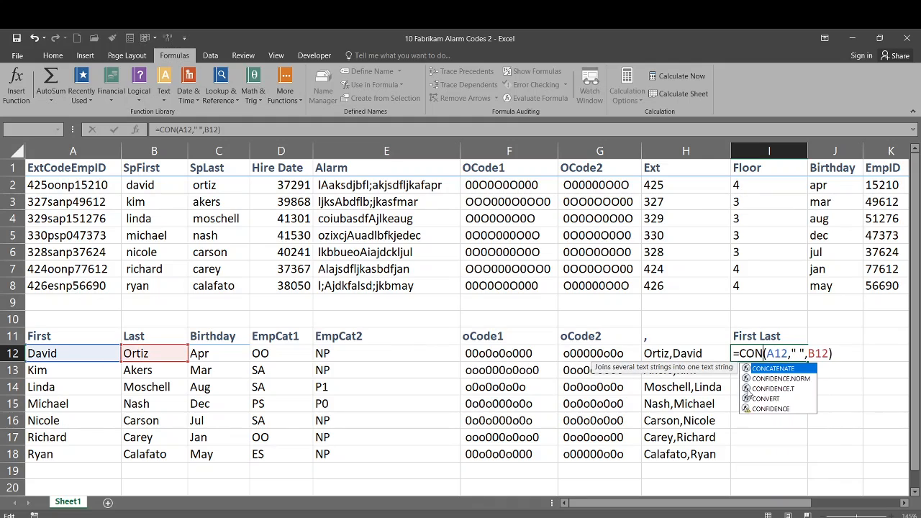
{"action": "type", "text": "NATE"}
{"action": "key", "text": "Return"}
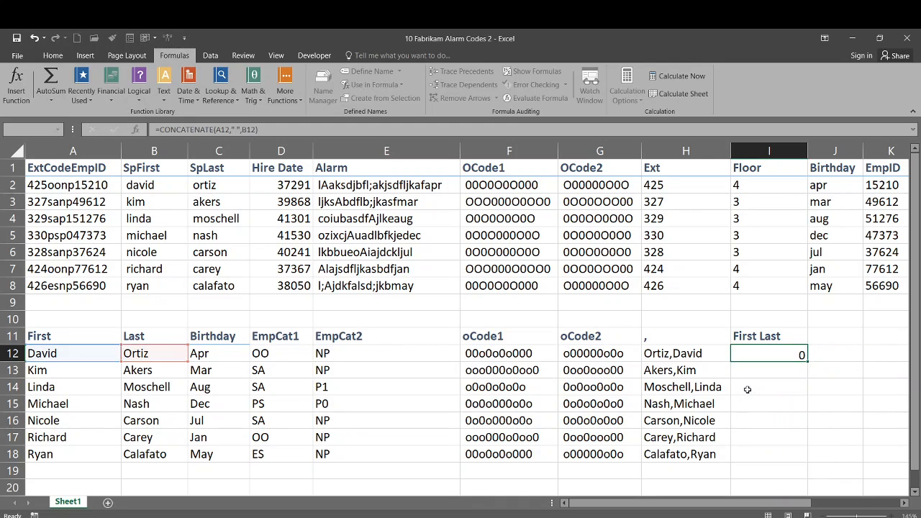
{"action": "left_click", "coordinate": [747, 357]}
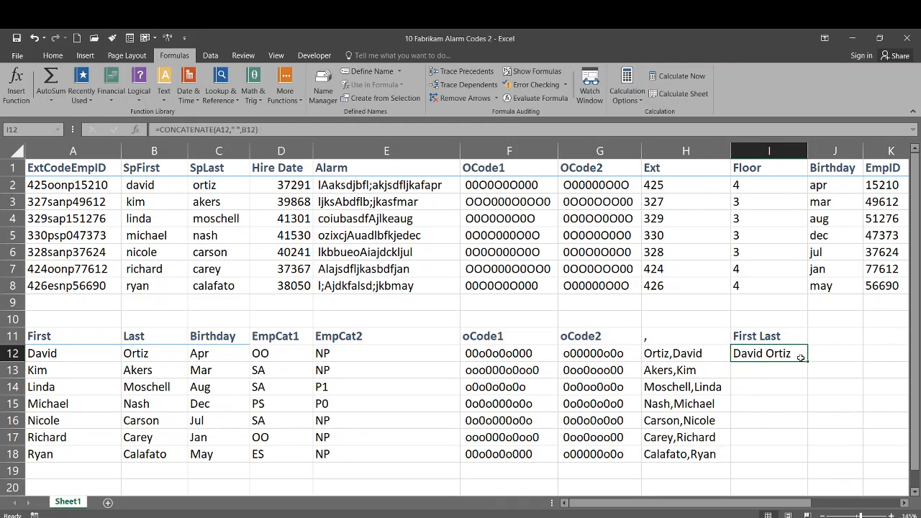
{"action": "left_click_drag", "start_coordinate": [808, 362], "coordinate": [808, 465]}
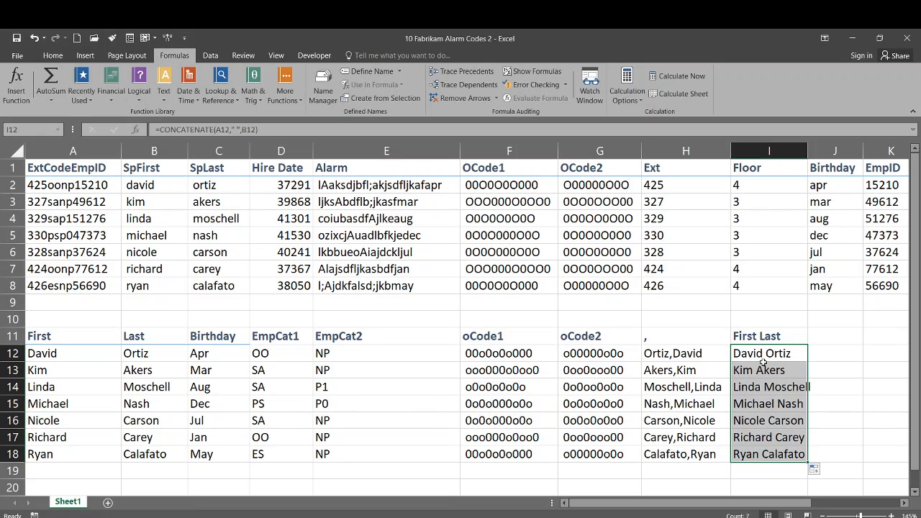
{"action": "left_click", "coordinate": [667, 339]}
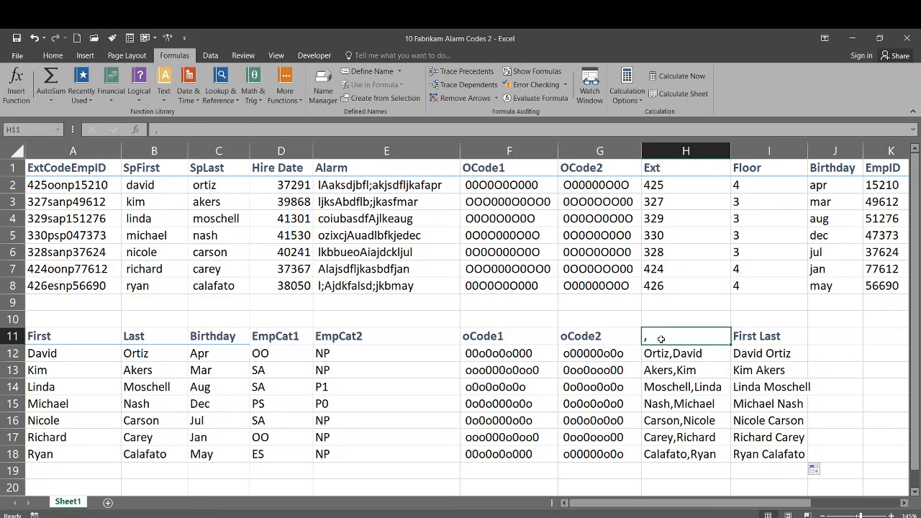
{"action": "left_click", "coordinate": [759, 354]}
{"action": "left_click", "coordinate": [662, 338]}
{"action": "left_click", "coordinate": [763, 357]}
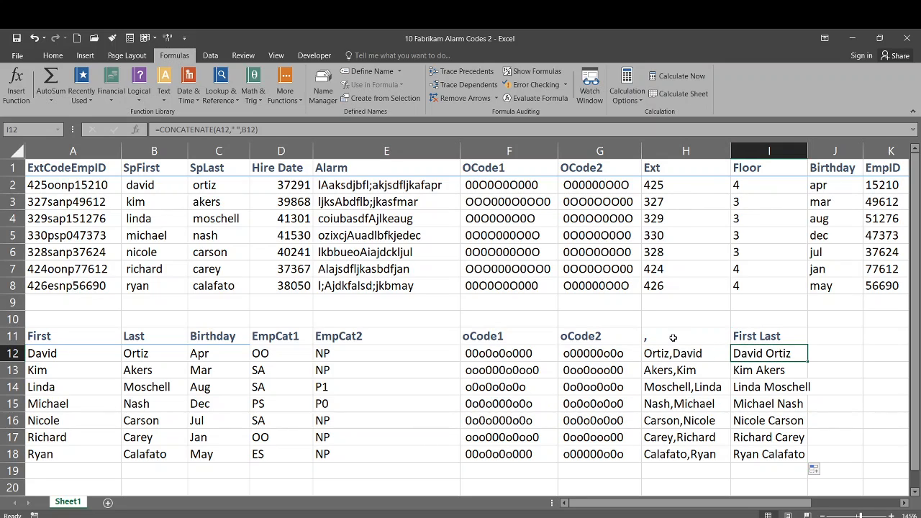